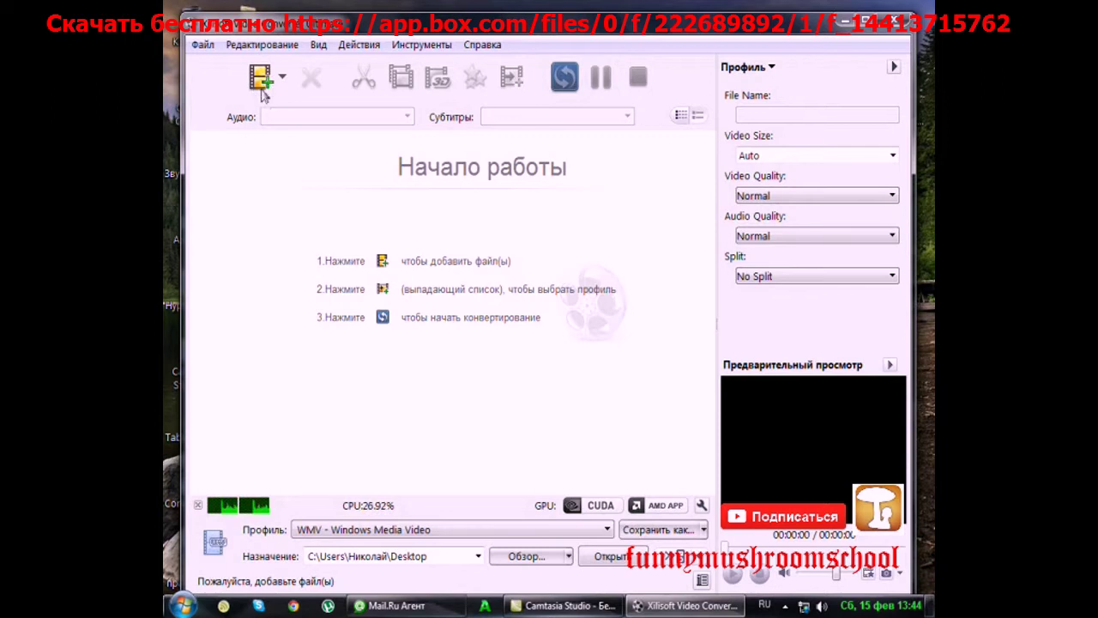
Step: Add the video Фильм.wmv from the desktop to the conversion list
click(260, 79)
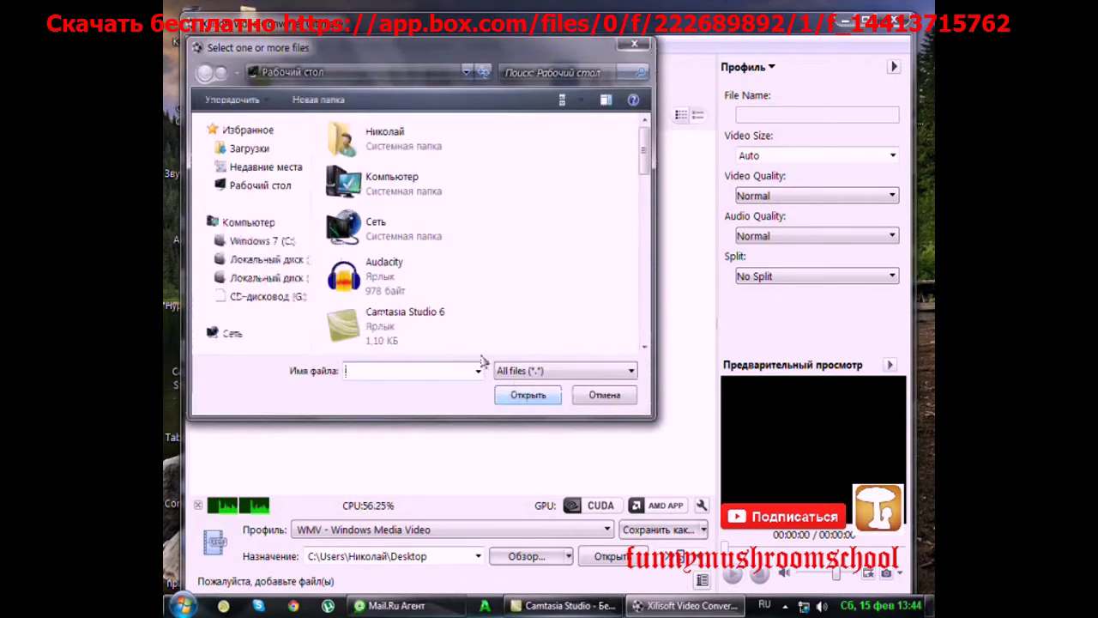
drag(645, 149, 661, 322)
click(388, 339)
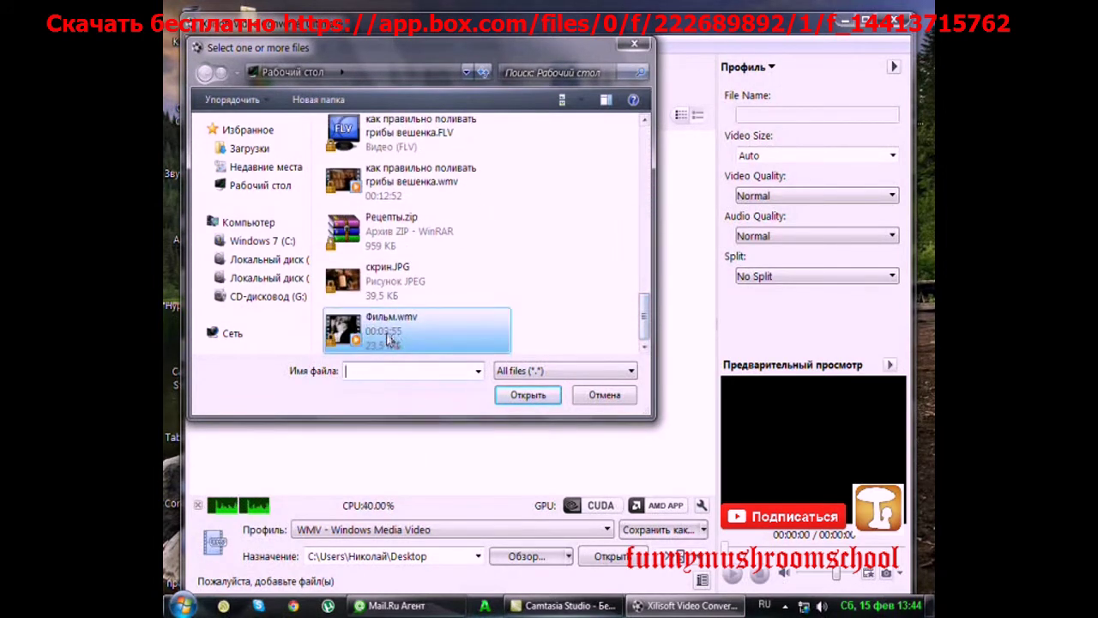
click(527, 397)
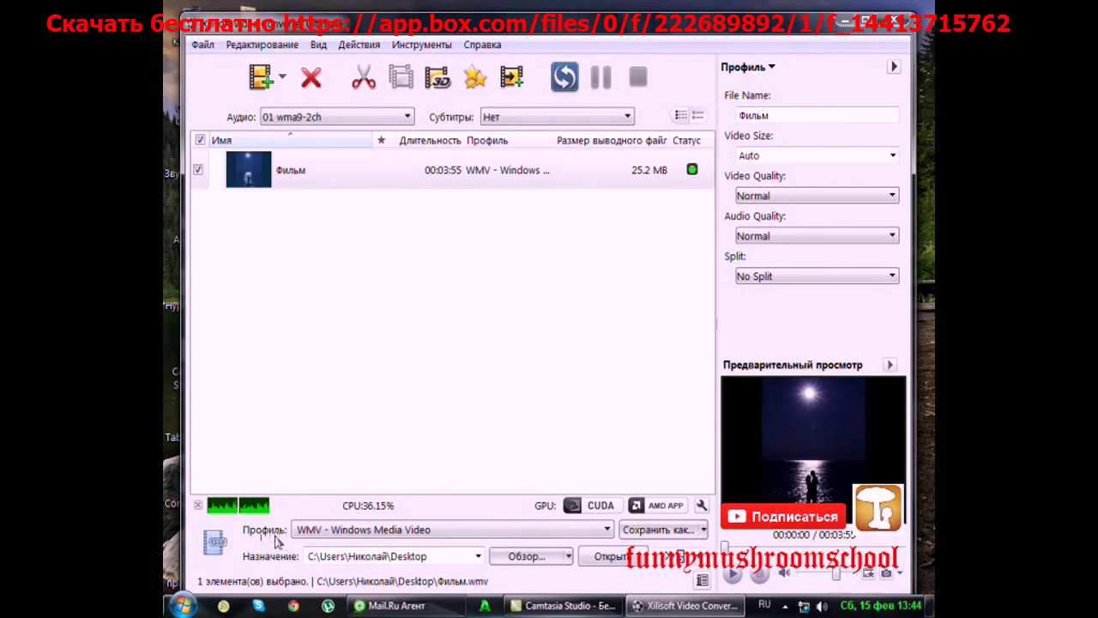
Step: Choose the YOUTUBE - H.264 Video output profile from the Web Video formats and look at the available destination folders without changing the destination
click(608, 530)
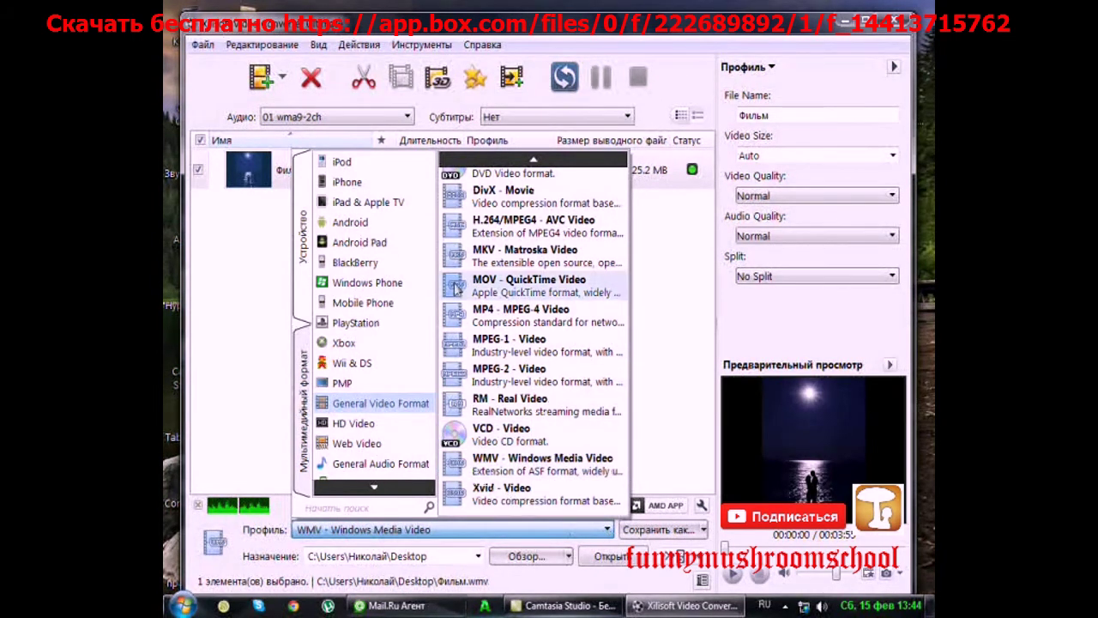
click(364, 241)
click(413, 308)
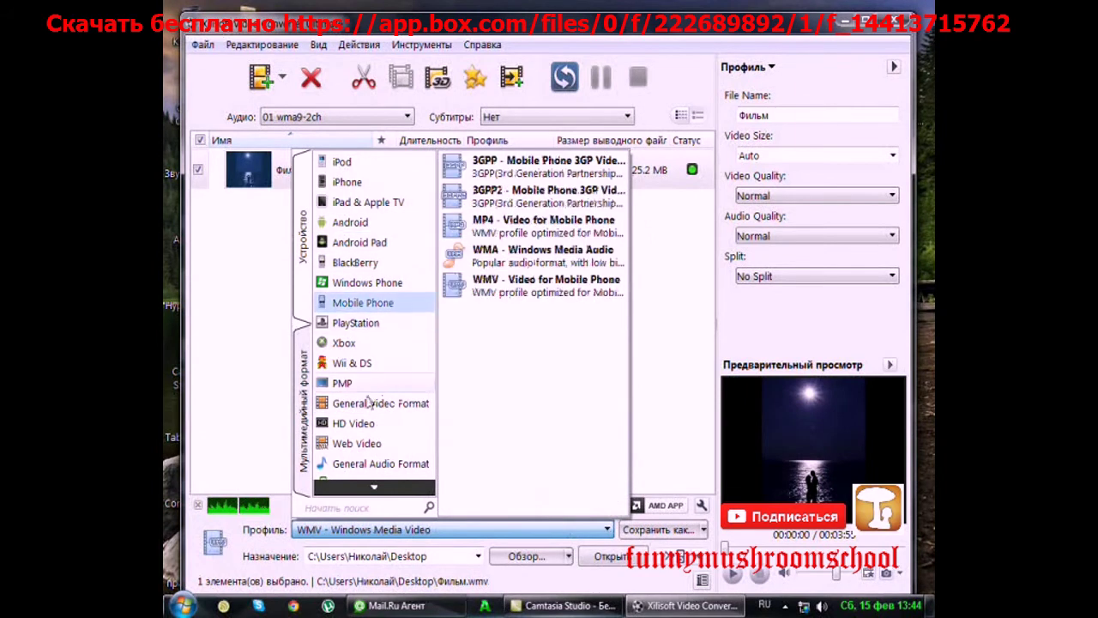
click(367, 463)
click(367, 446)
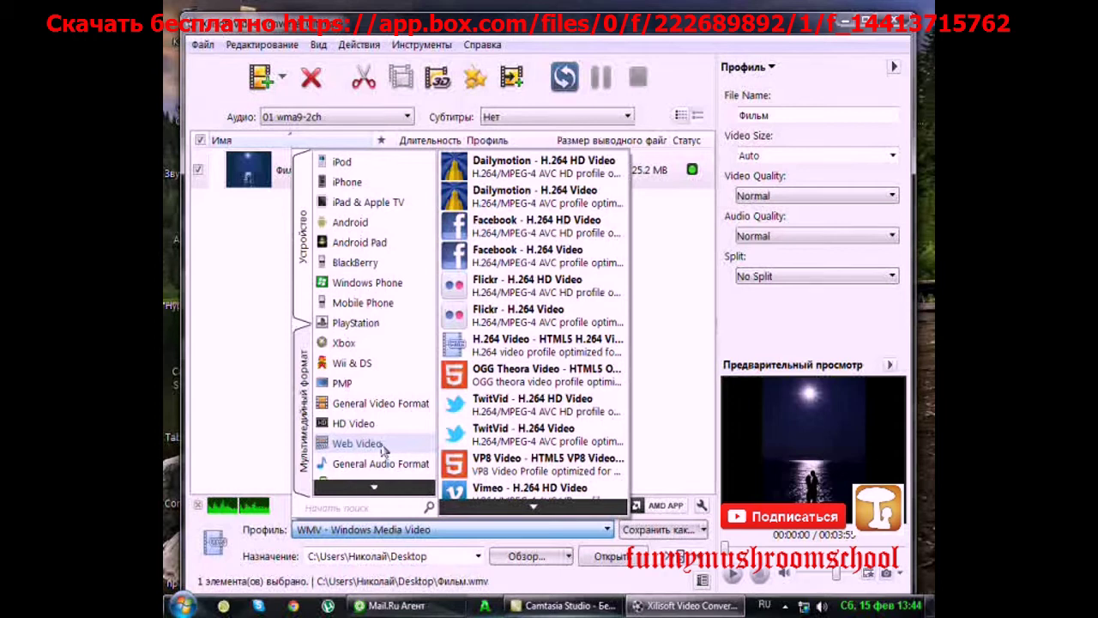
click(390, 462)
click(396, 446)
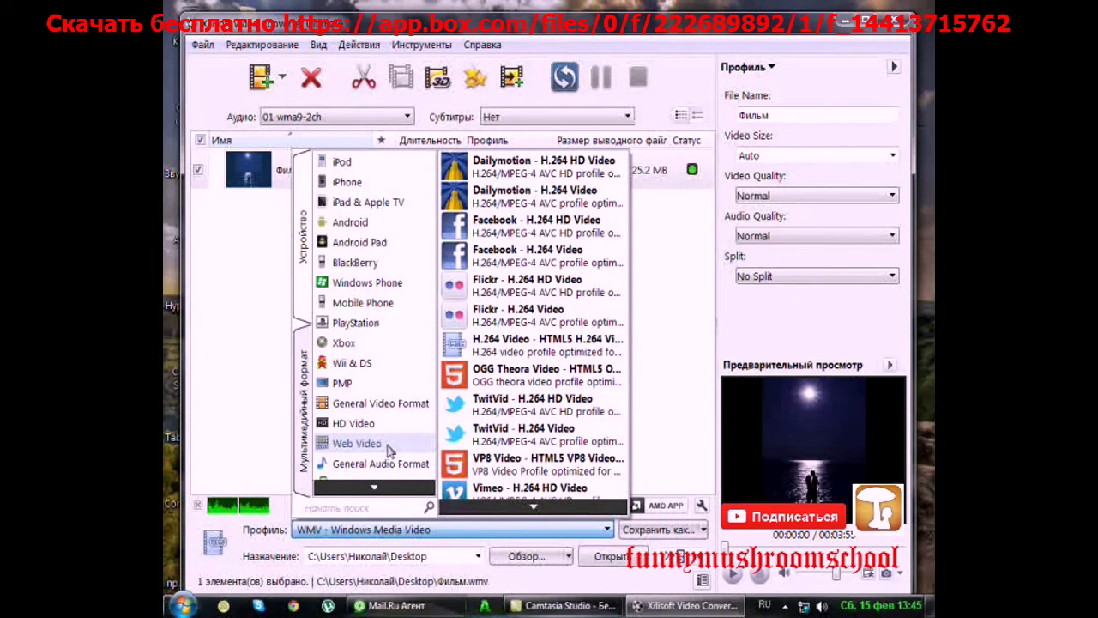
mouse_move(533, 508)
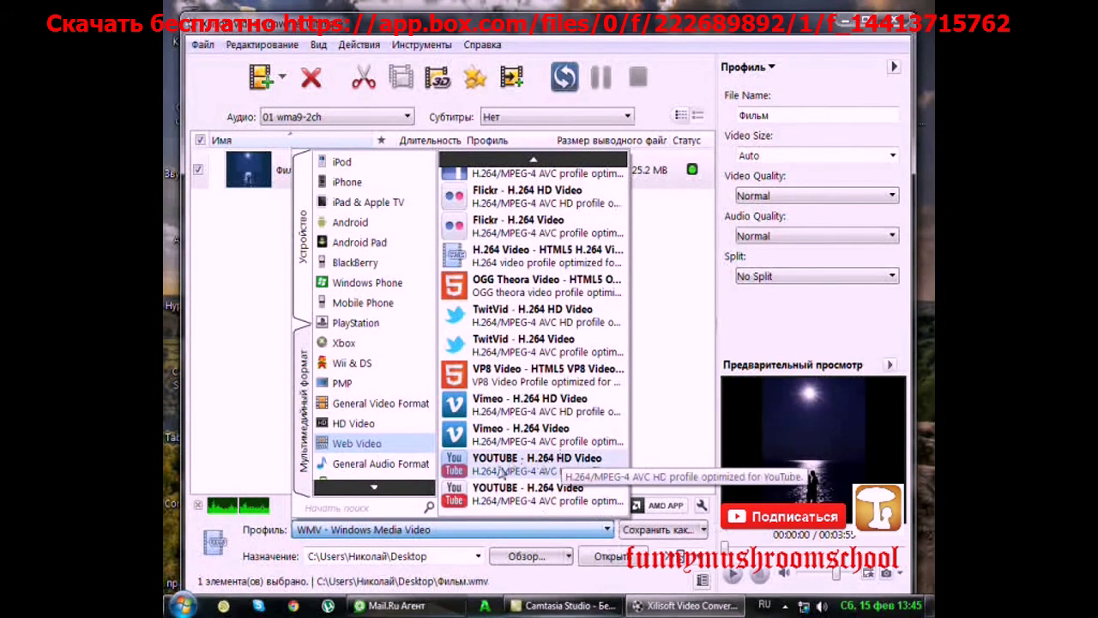
click(533, 500)
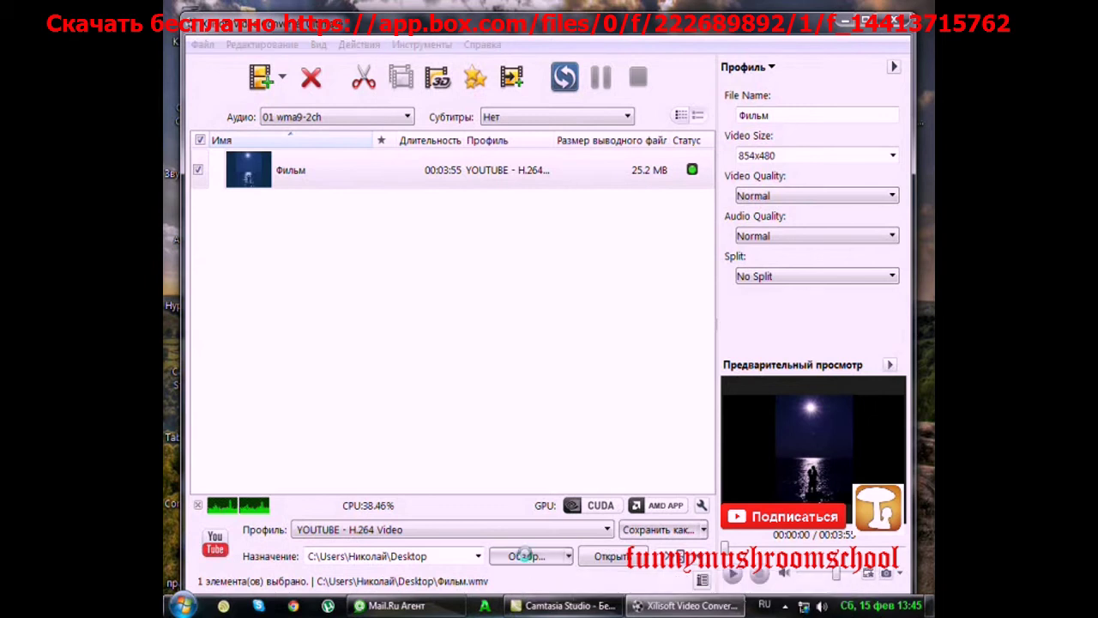
click(526, 558)
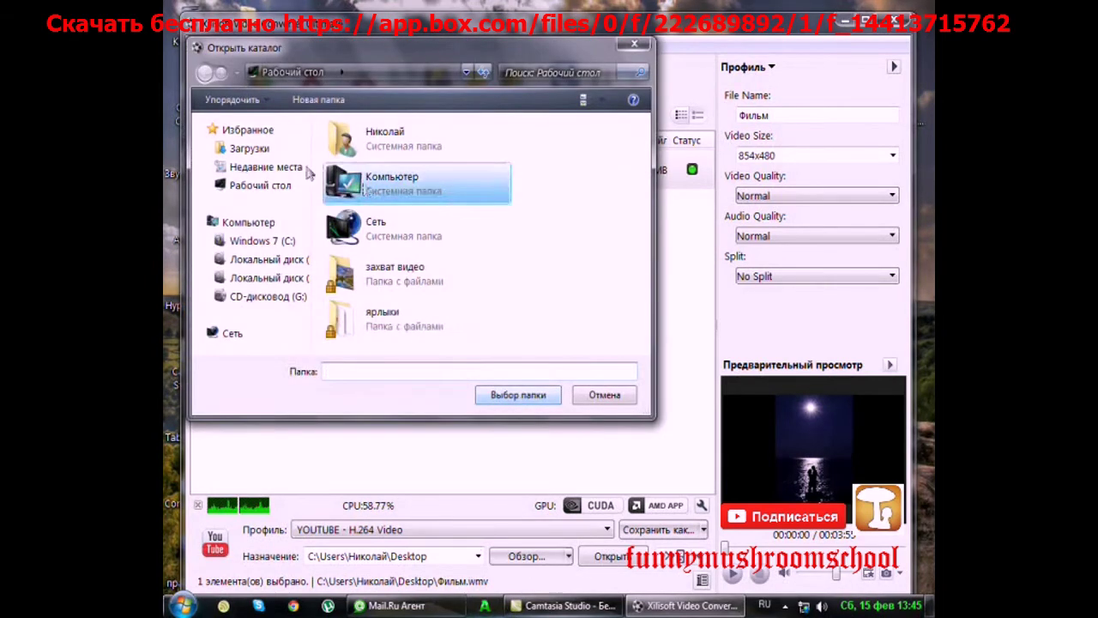
click(635, 47)
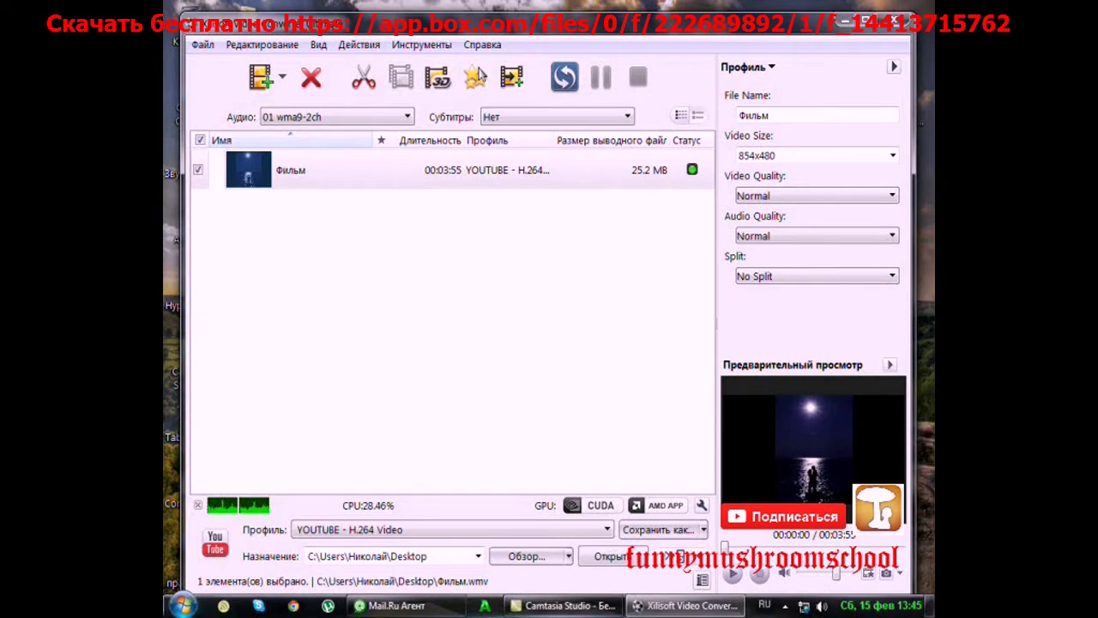
Step: Open the effects editor for the Фильм clip and set the image contrast to 5 with brightness at 0
click(256, 47)
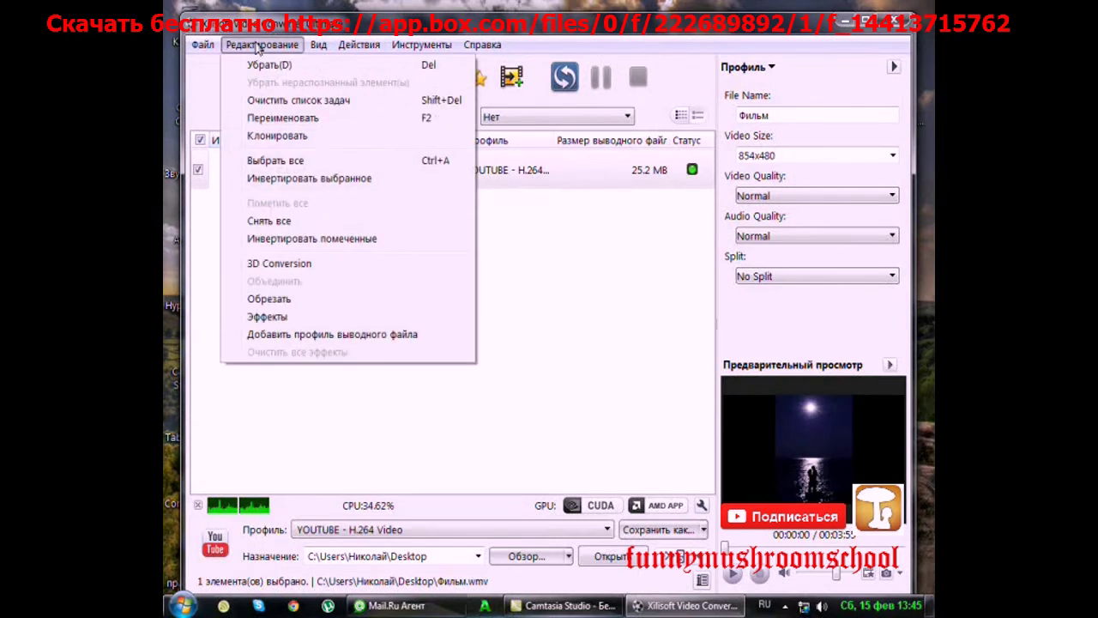
click(294, 318)
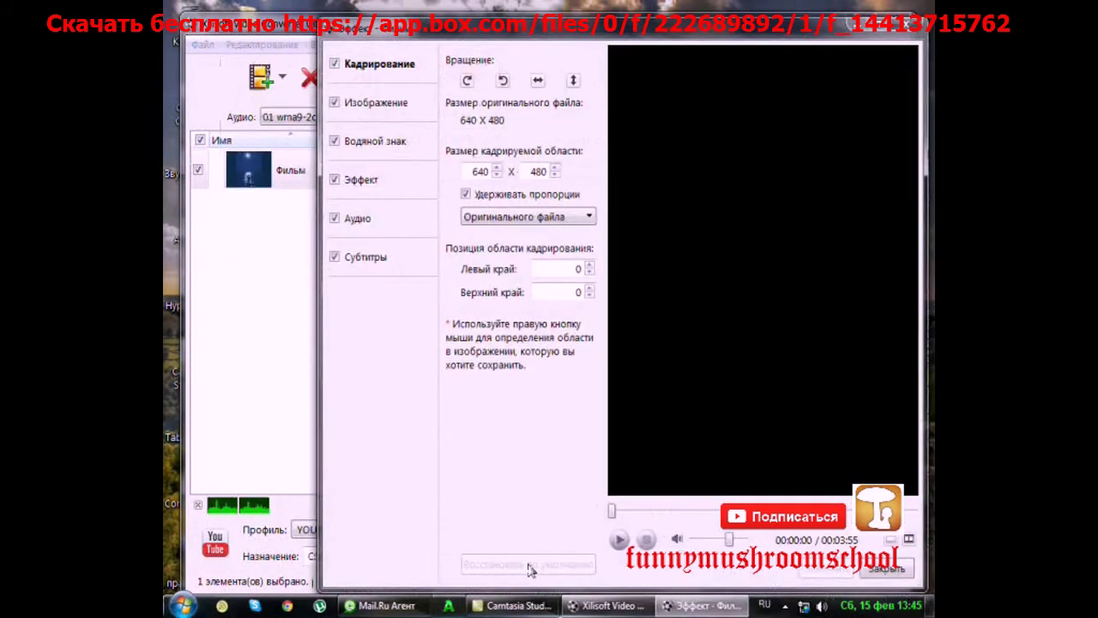
drag(658, 32, 540, 35)
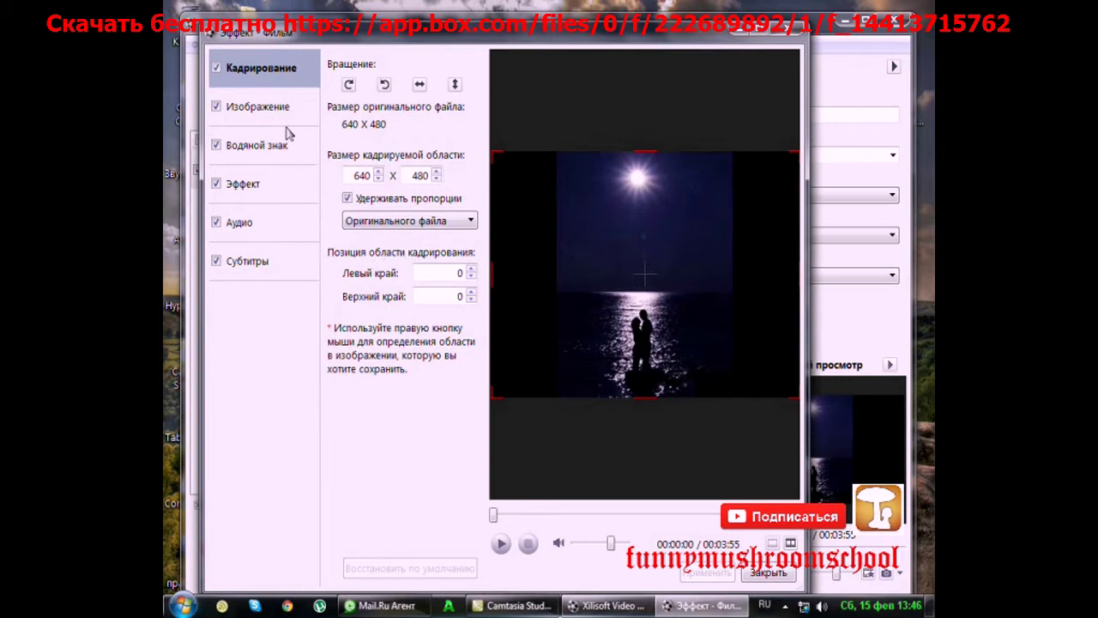
click(258, 111)
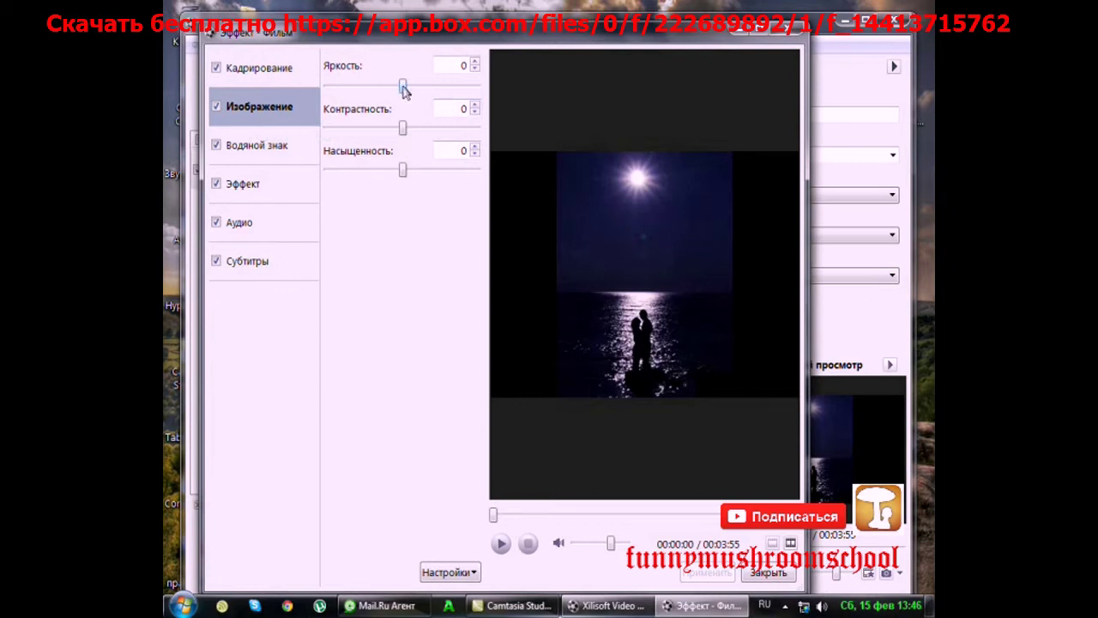
mouse_move(404, 88)
mouse_down()
mouse_move(455, 89)
mouse_move(398, 89)
mouse_up()
mouse_move(403, 128)
mouse_down()
mouse_move(431, 129)
mouse_move(400, 133)
mouse_move(413, 137)
mouse_up()
drag(399, 85, 403, 87)
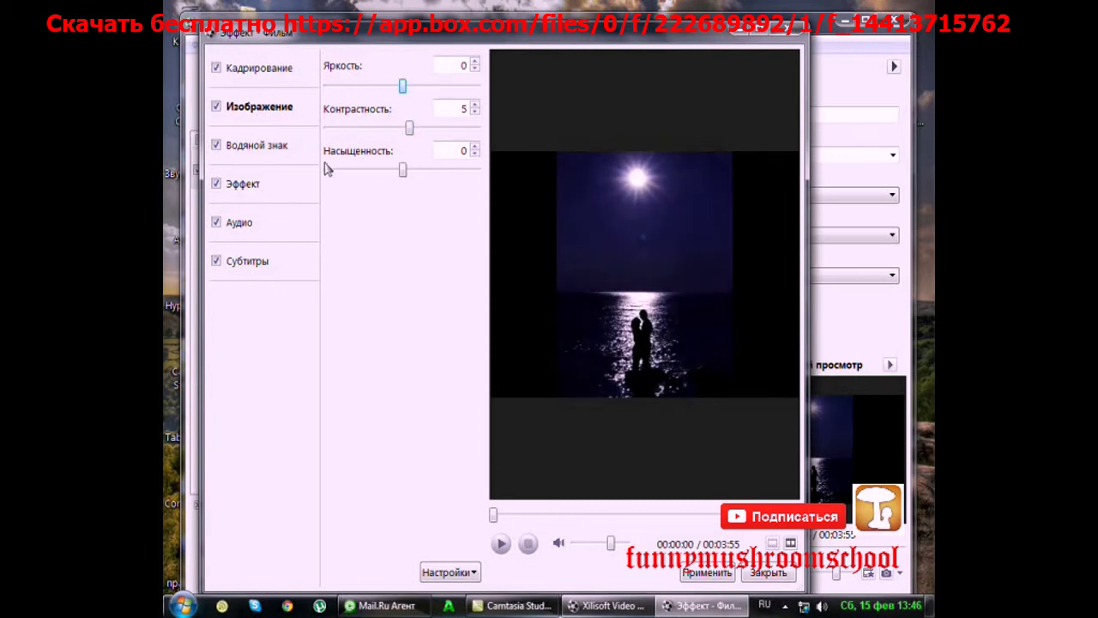
Step: Add a text watermark reading "nik4960" to the video
click(254, 151)
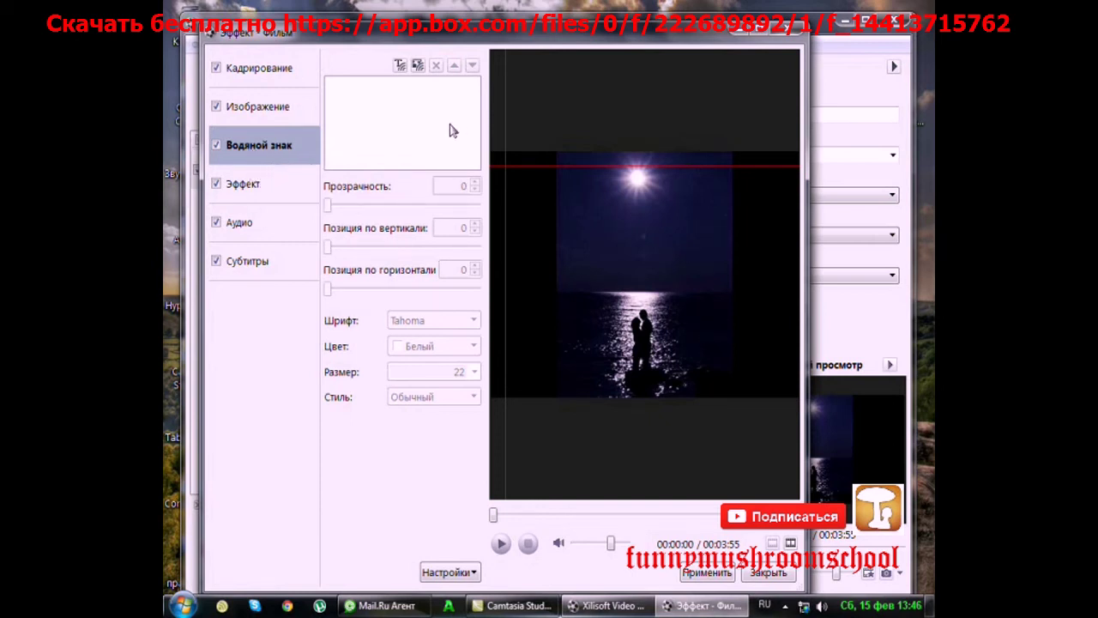
click(399, 67)
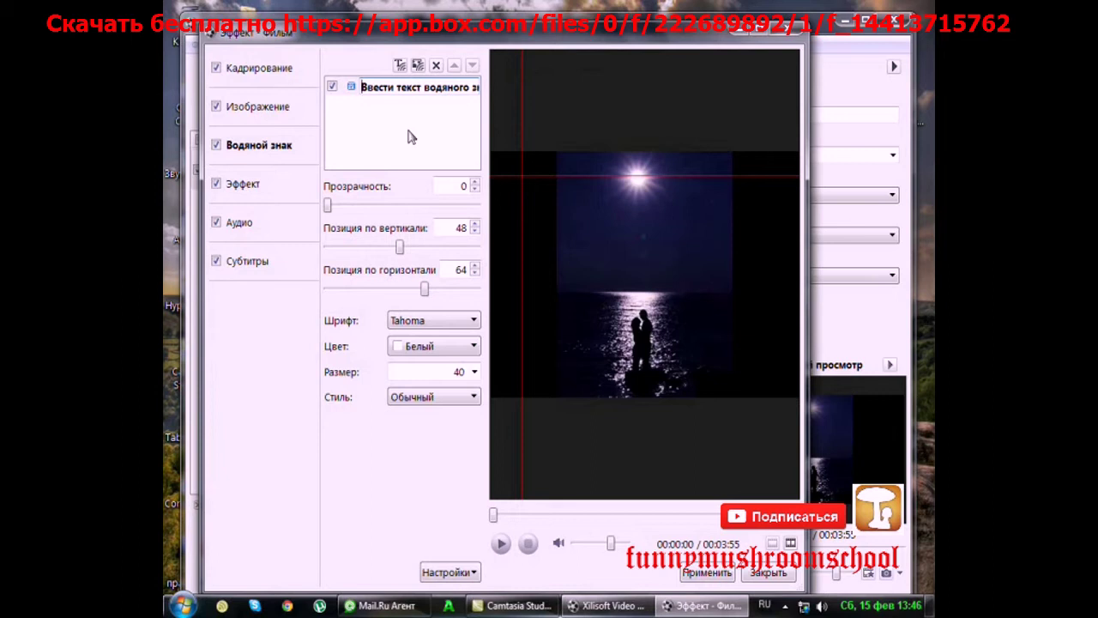
text(Nik)
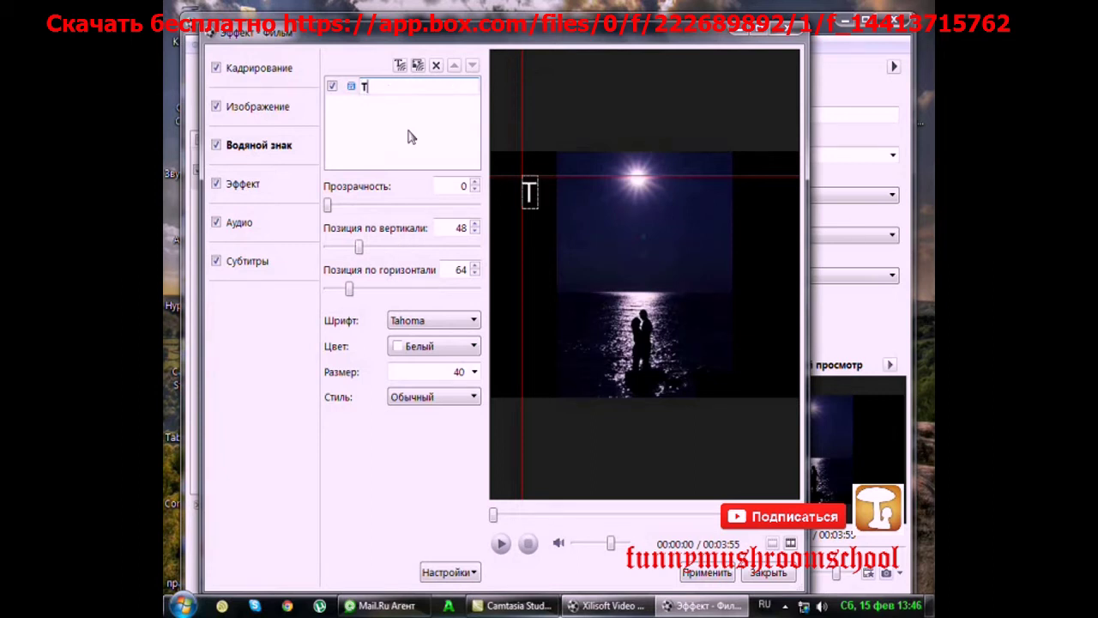
text(4960)
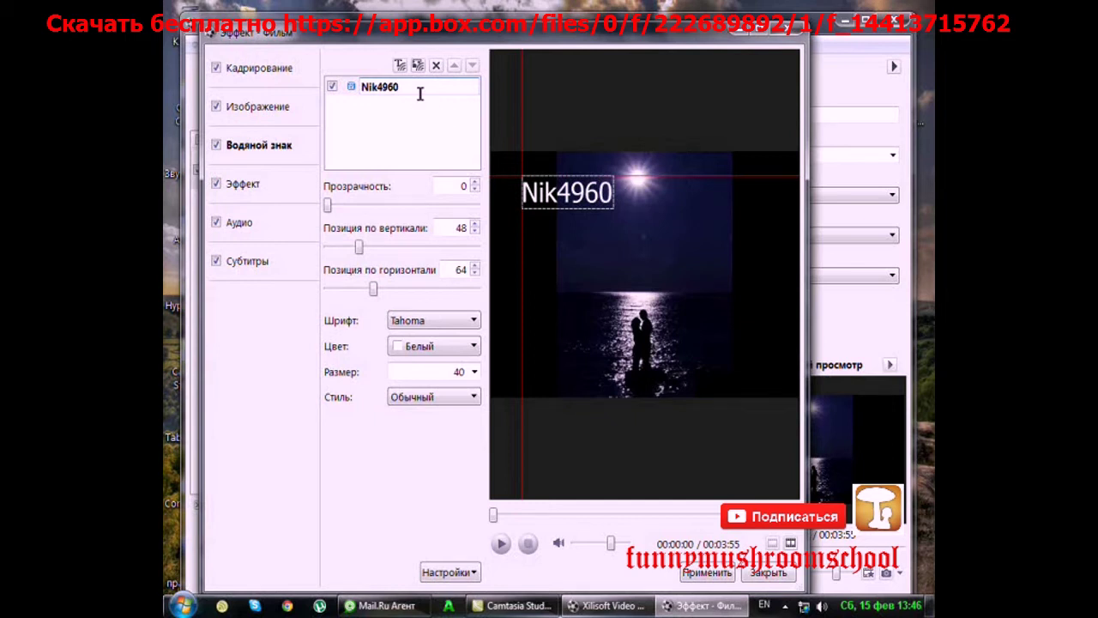
key(BackSpace)
key(BackSpace)
key(BackSpace)
key(BackSpace)
key(BackSpace)
key(BackSpace)
key(BackSpace)
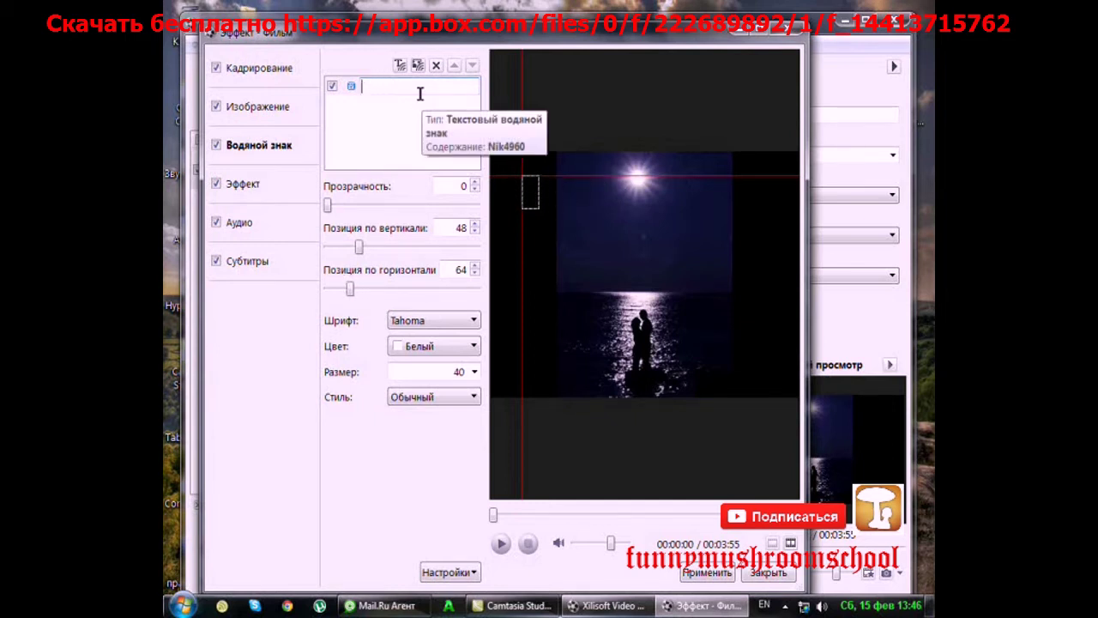
text(nik4960)
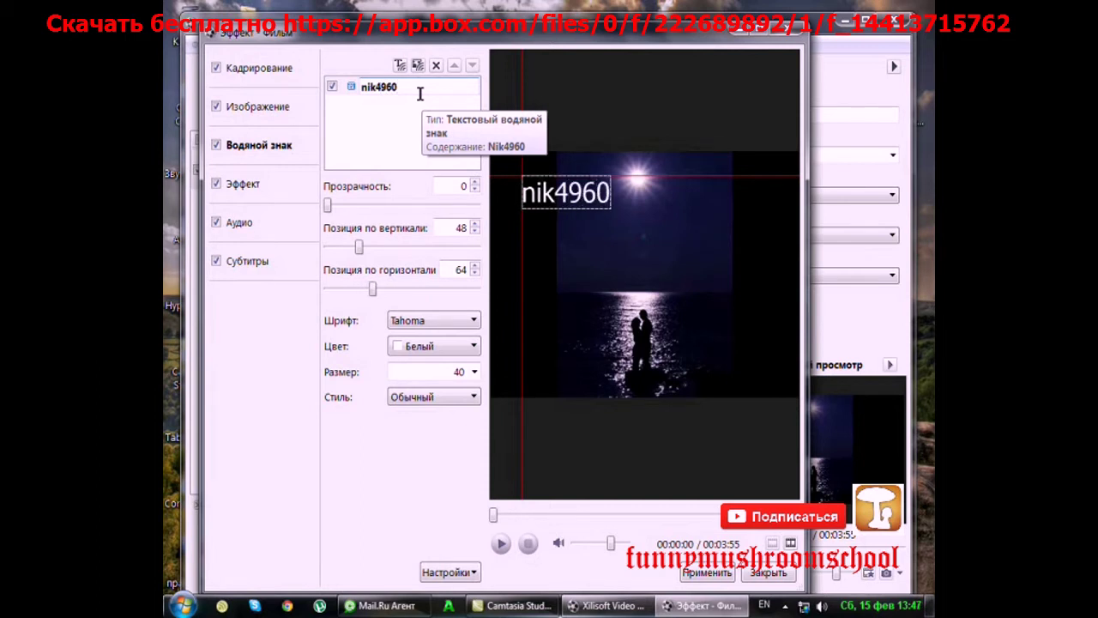
Step: Set the watermark's font size to 12 and place it near the frame's lower-right corner, at about 446 vertical and 563 horizontal
click(553, 197)
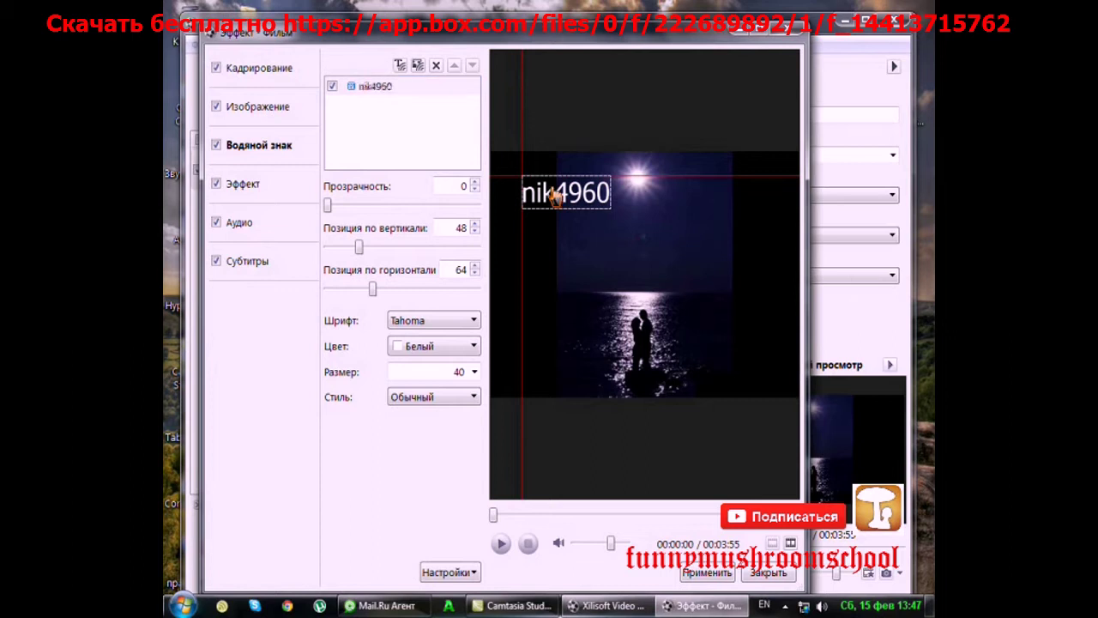
drag(555, 196, 744, 390)
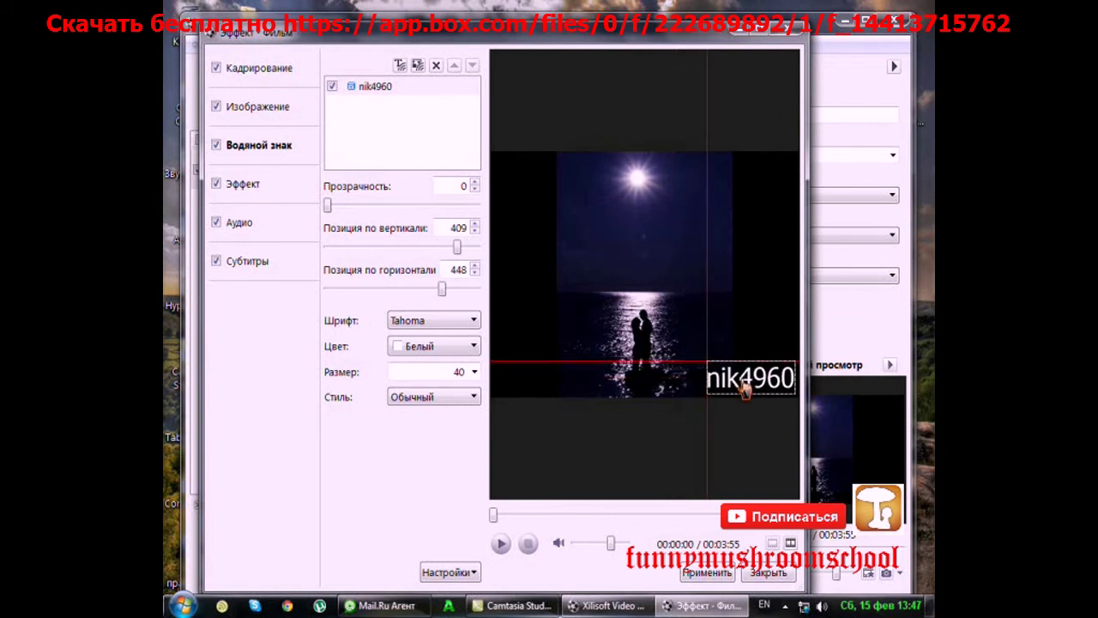
click(474, 374)
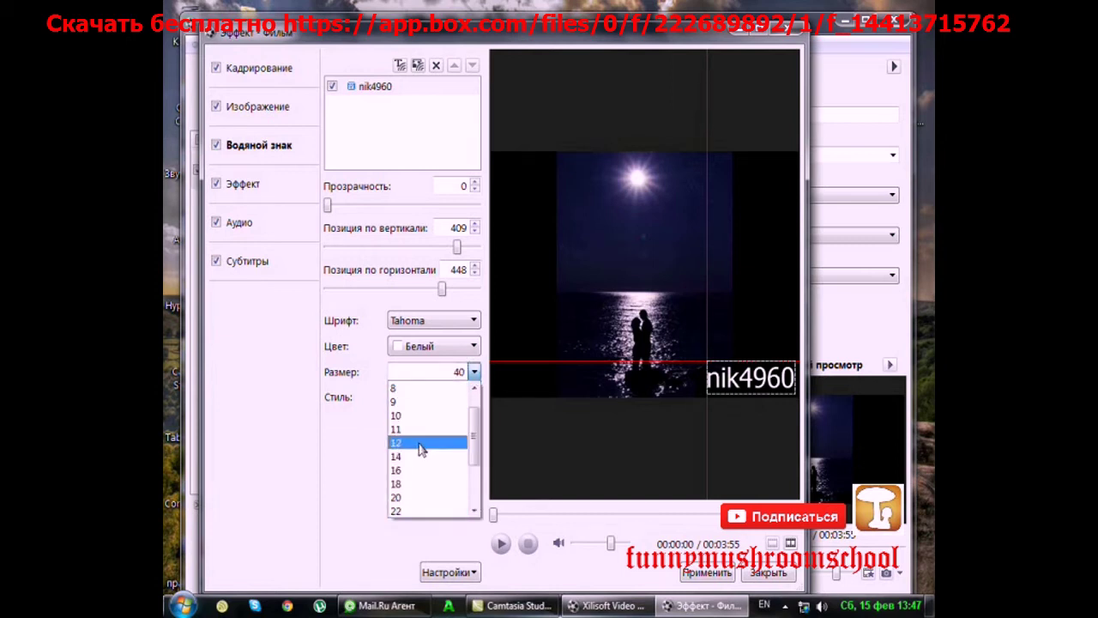
click(420, 442)
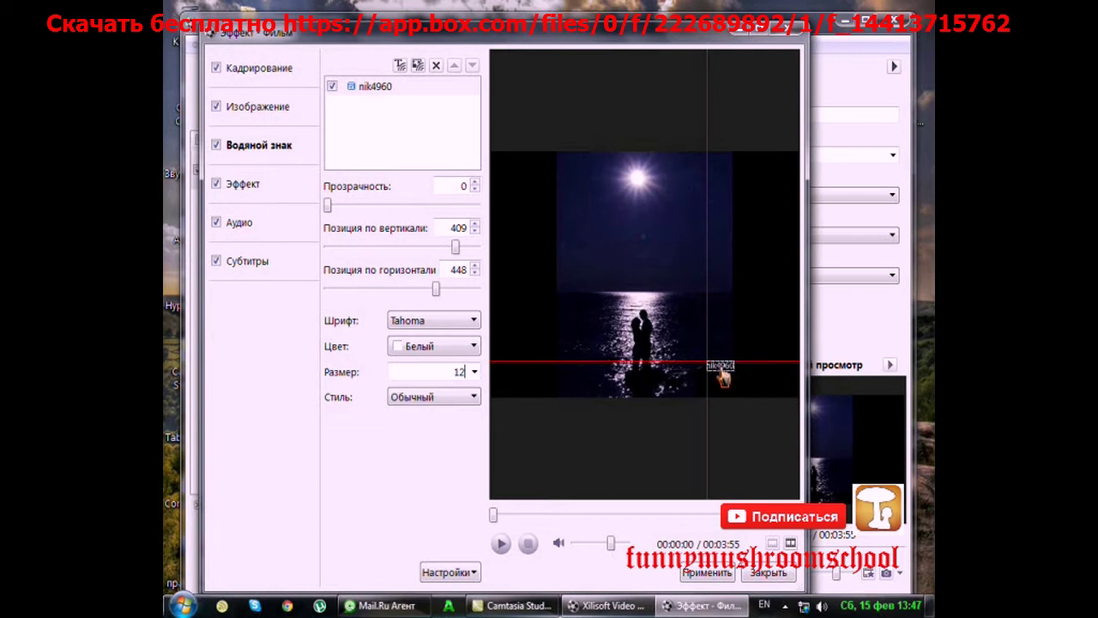
drag(723, 375, 786, 399)
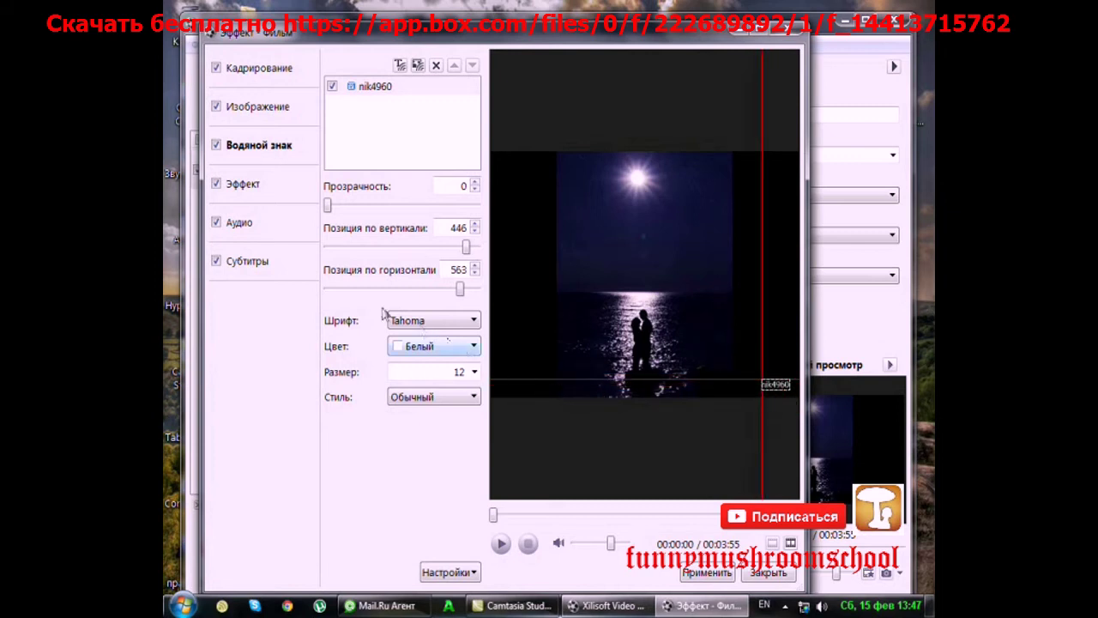
Step: Try a slightly higher watermark transparency, return it to 0, and view the file chooser for image watermarks without picking one
click(474, 183)
click(474, 183)
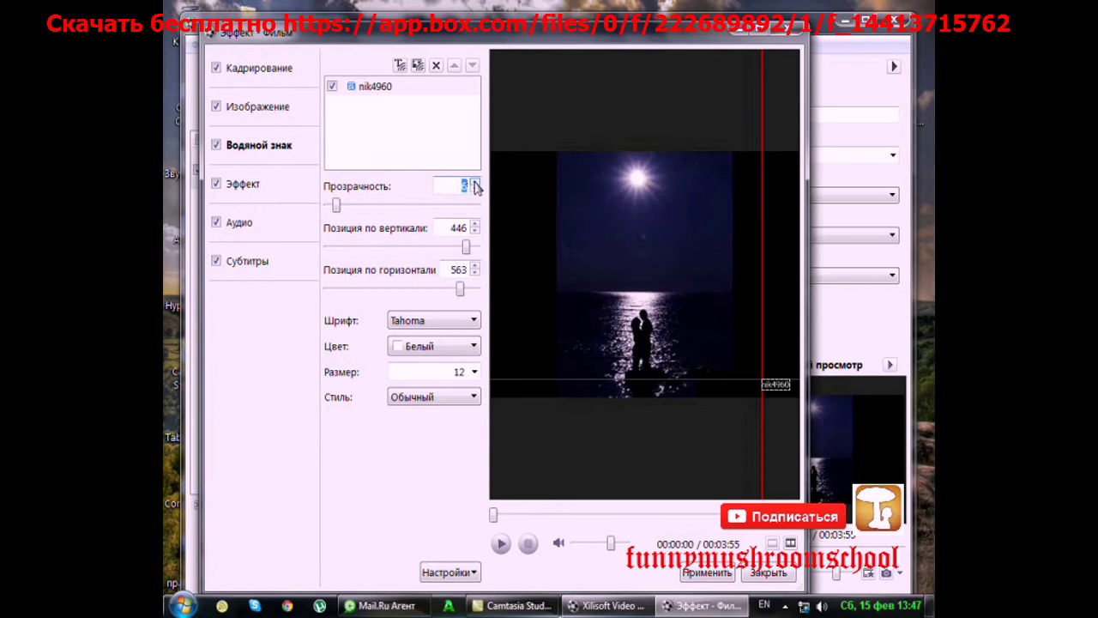
click(474, 189)
click(473, 189)
click(473, 189)
click(418, 67)
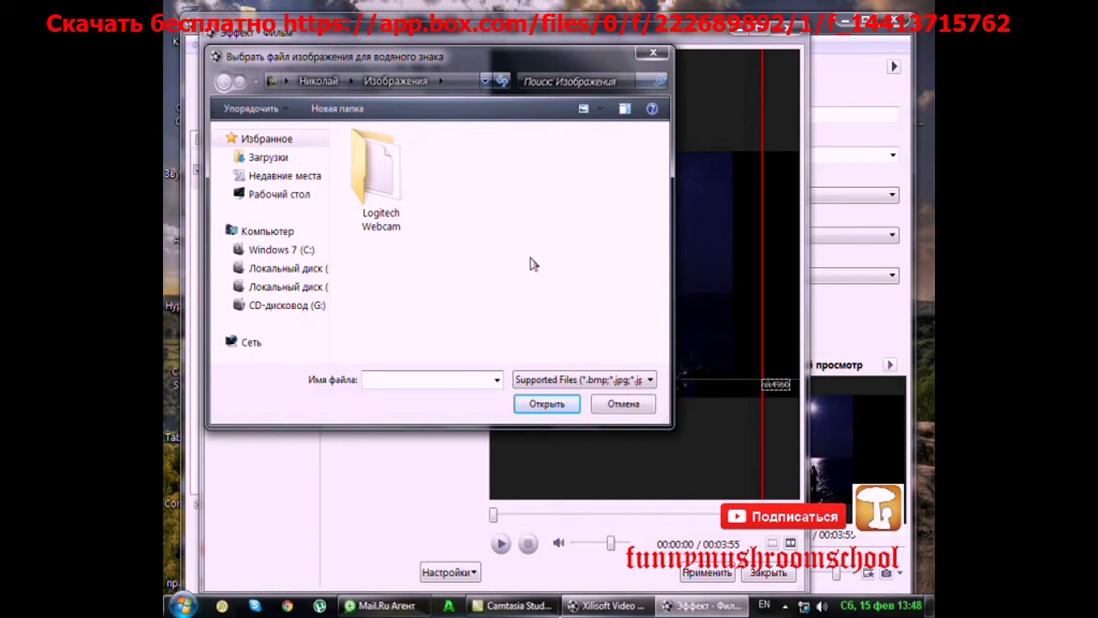
click(654, 56)
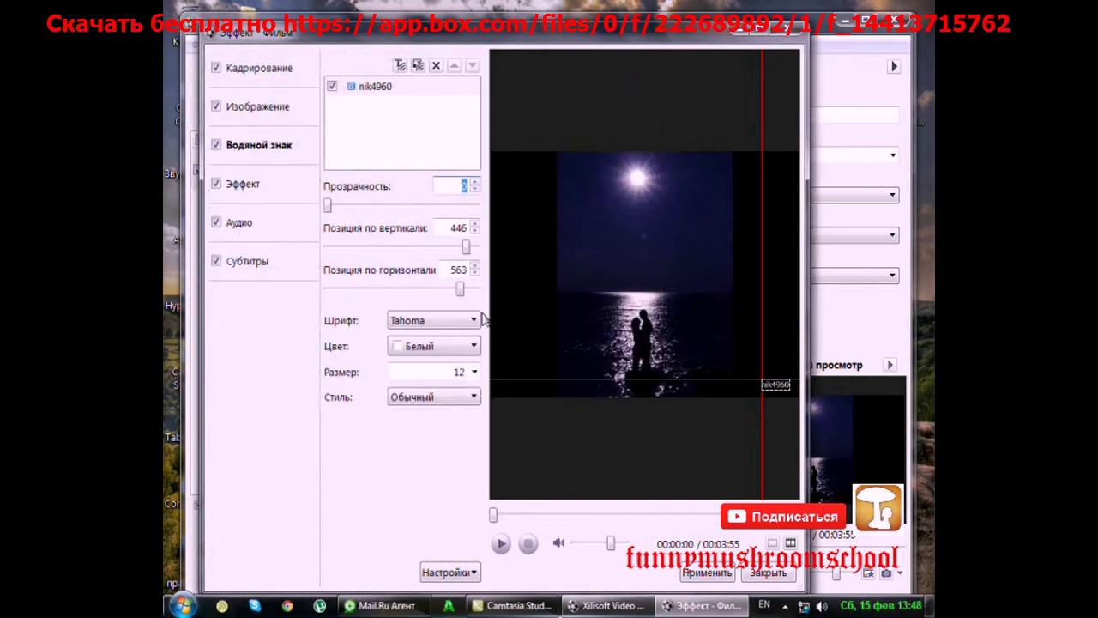
Step: Apply the watermark and image changes, look over the available video effects, and close the effects editor
click(709, 574)
click(242, 184)
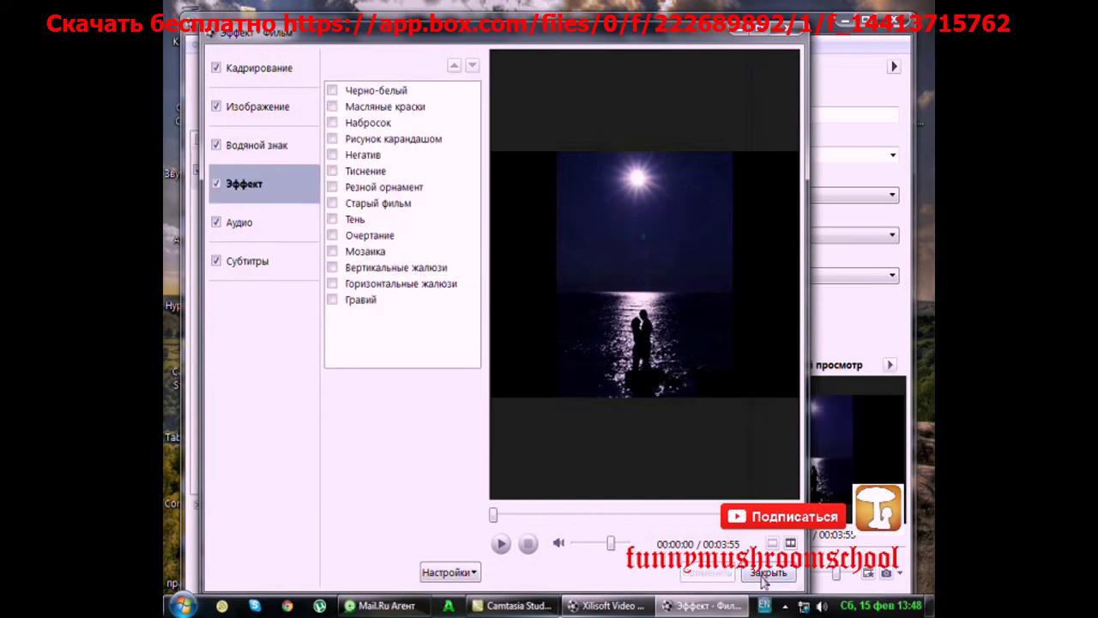
click(768, 573)
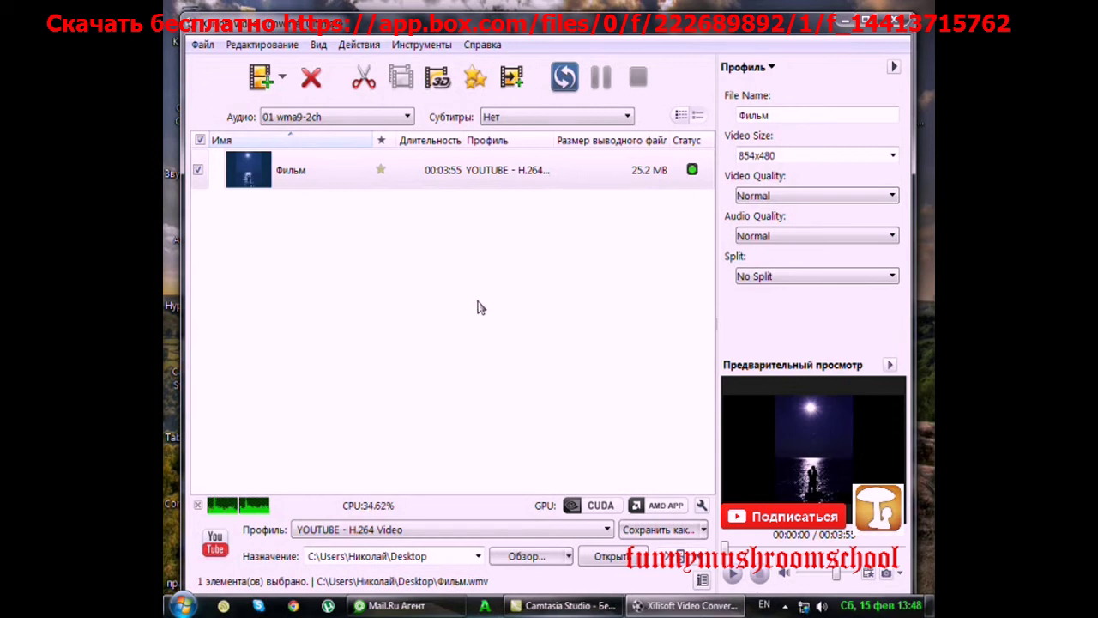
Step: Convert the Фильм clip with the selected YouTube profile
click(566, 79)
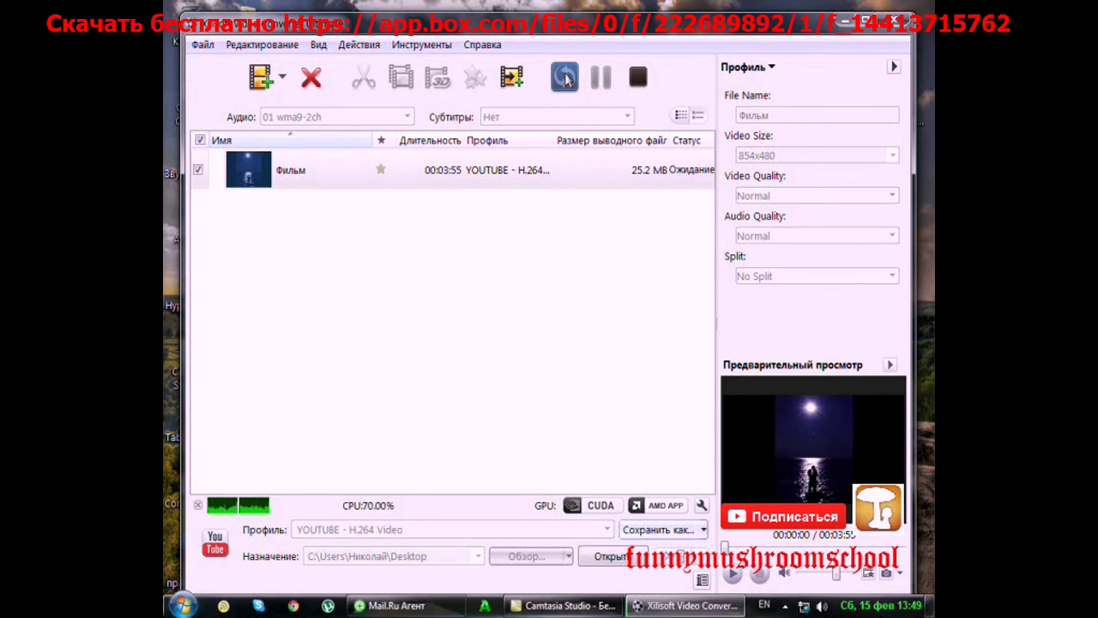
click(565, 79)
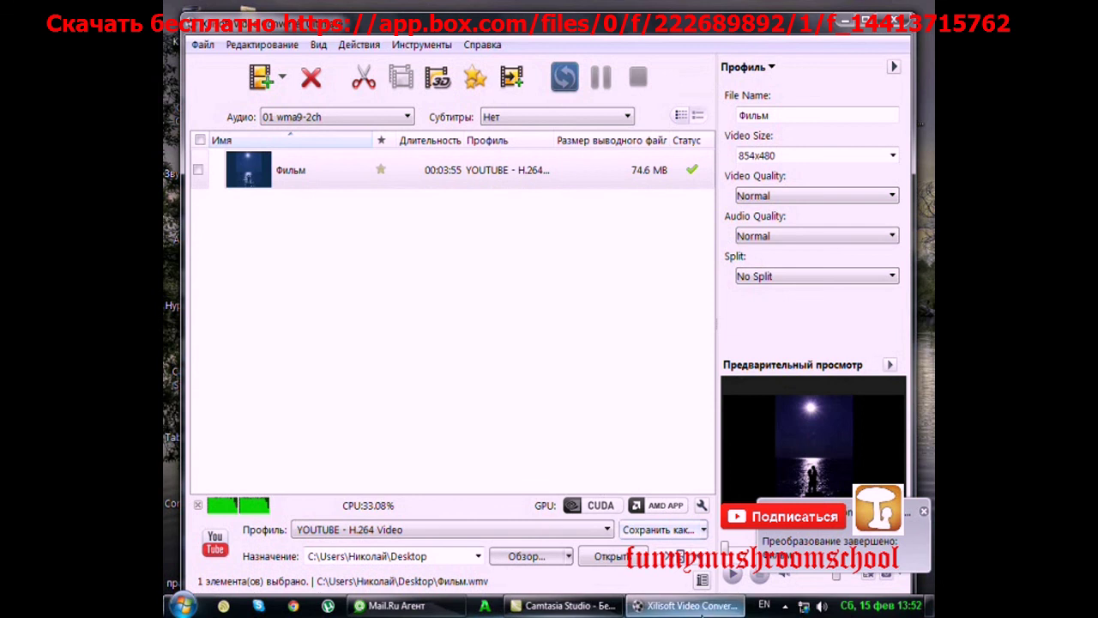
Step: Switch to the desktop, play the converted Фильм.mp4 in KMPlayer to check the watermark, and pause playback
click(690, 605)
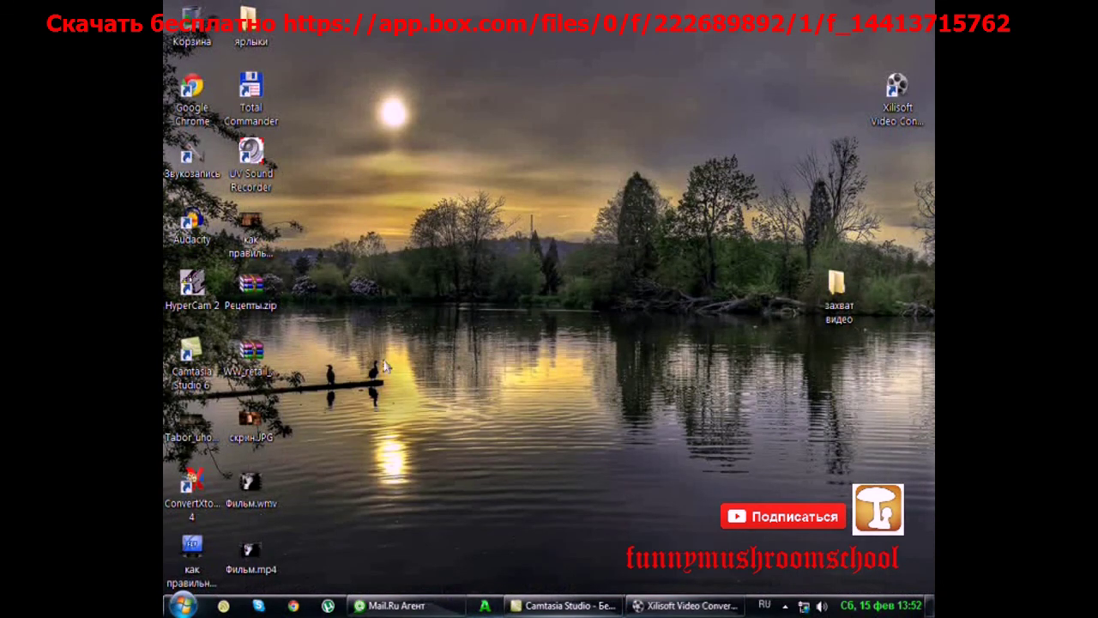
click(258, 554)
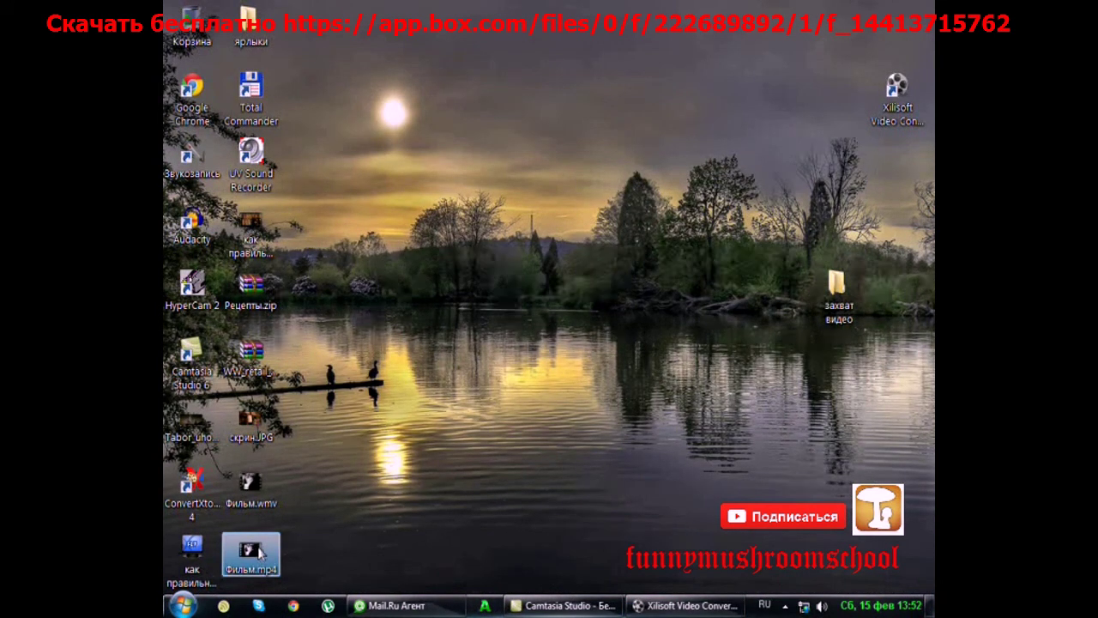
double_click(261, 551)
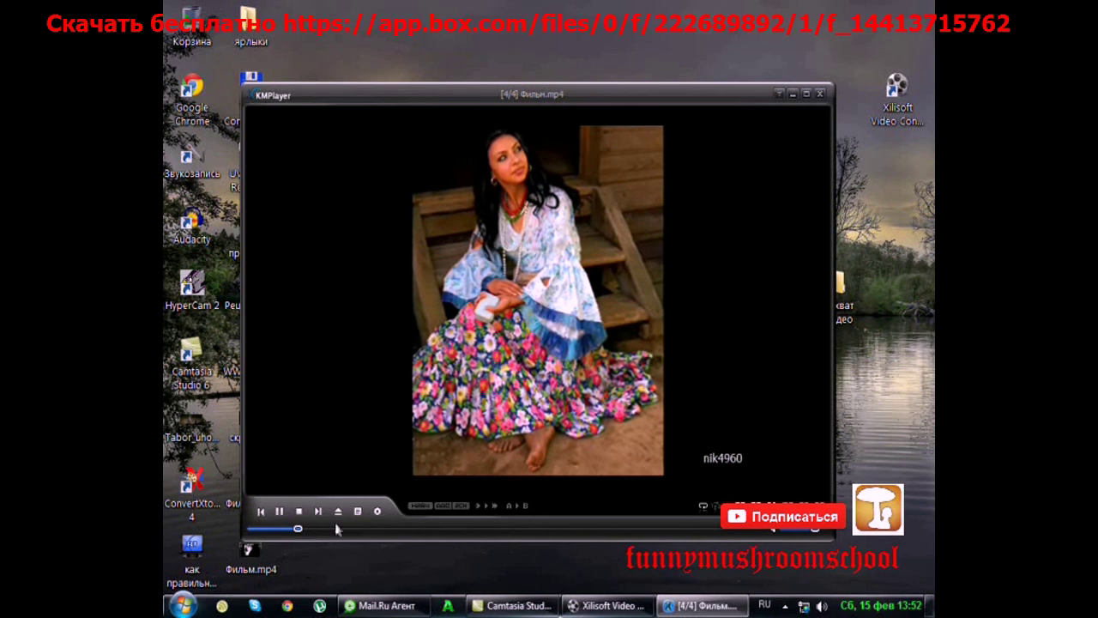
click(279, 512)
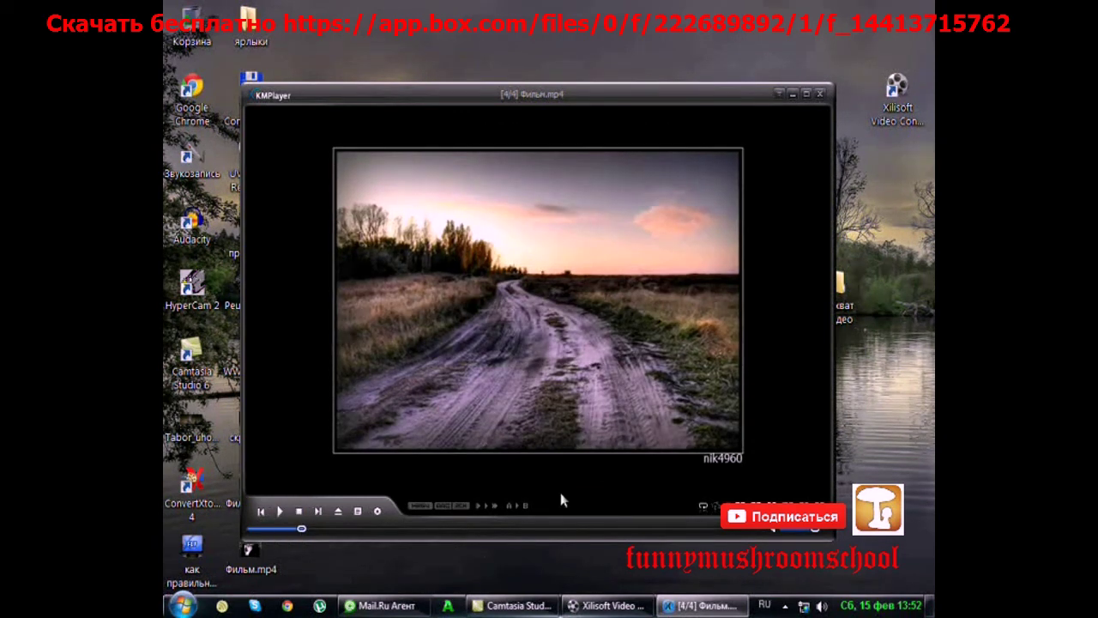